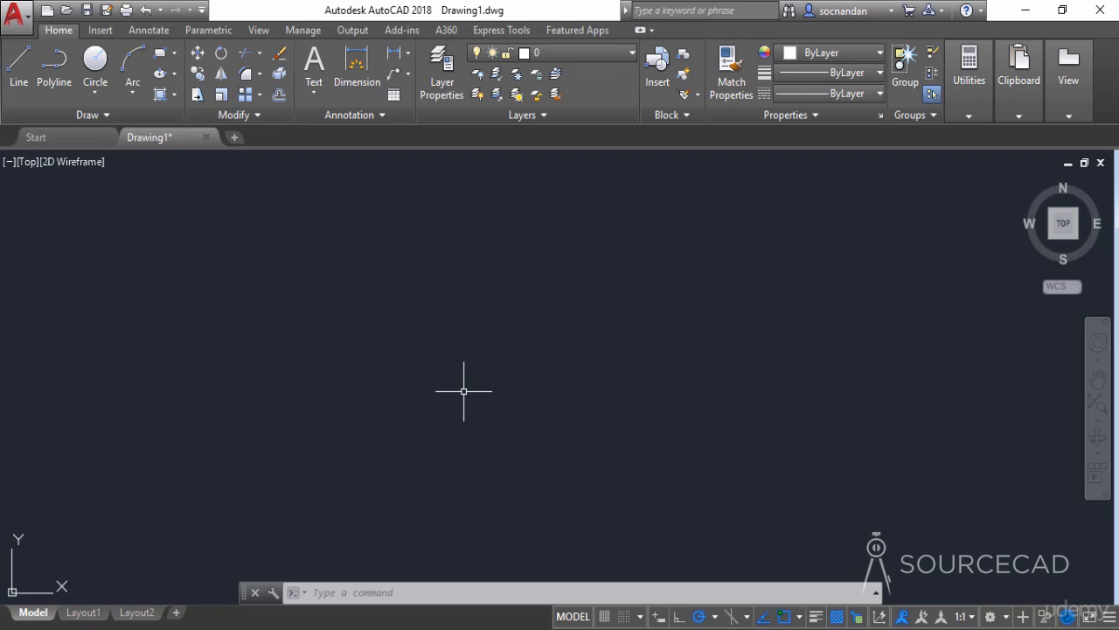
- Set the model space limits with the lower-left corner at 0,0 and the upper-right corner at 100,60
{"action": "type", "text": "LI"}
{"action": "key", "text": "Return"}
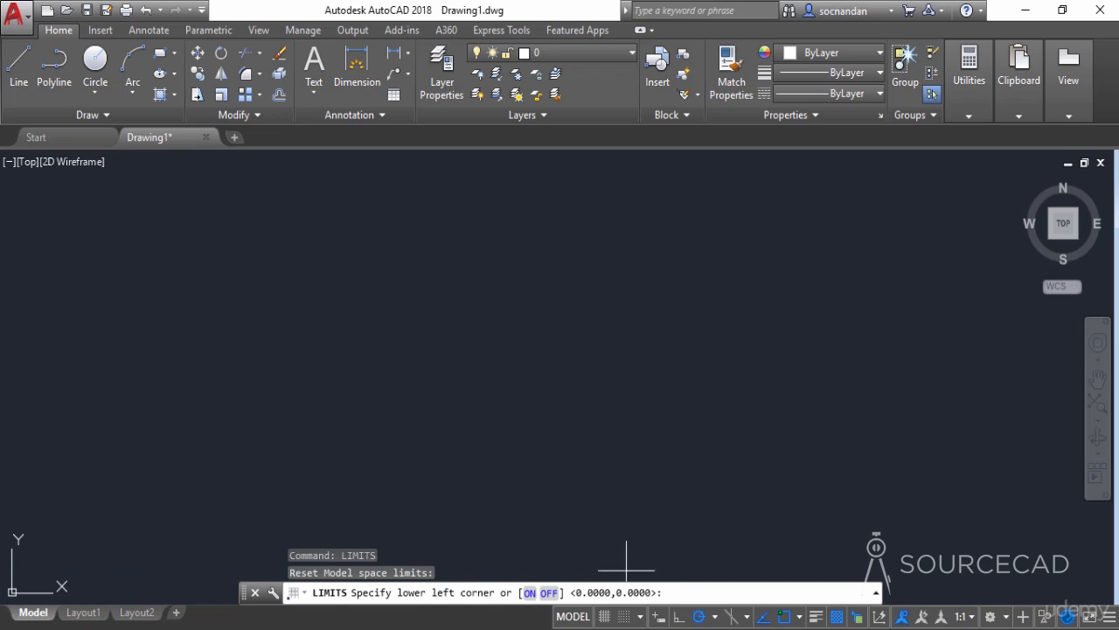
{"action": "type", "text": "0,0"}
{"action": "key", "text": "Return"}
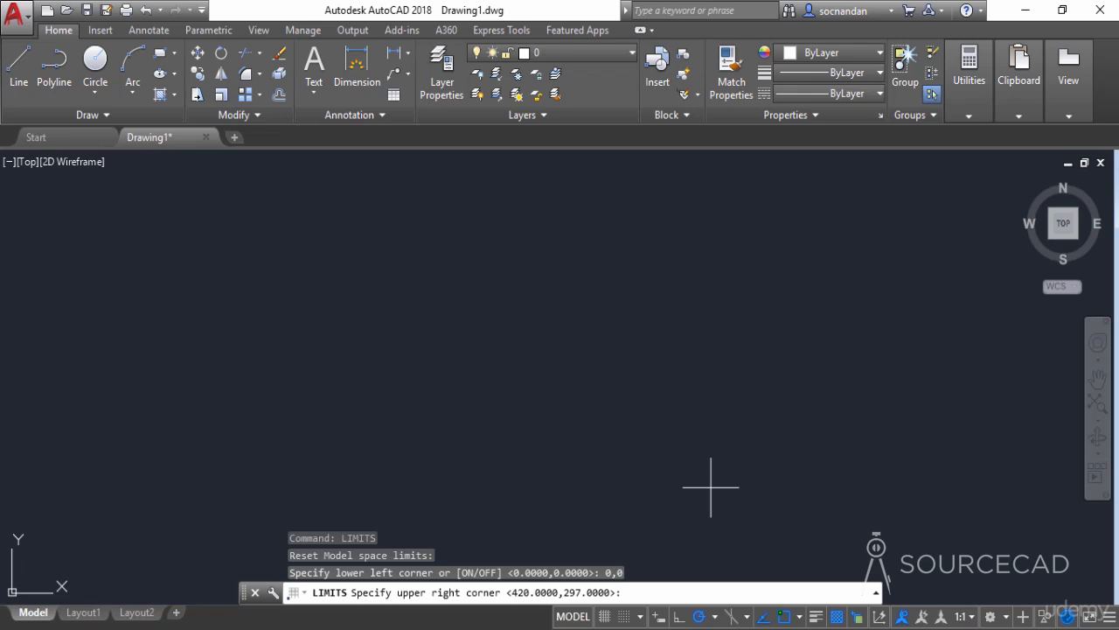
{"action": "type", "text": "100,60"}
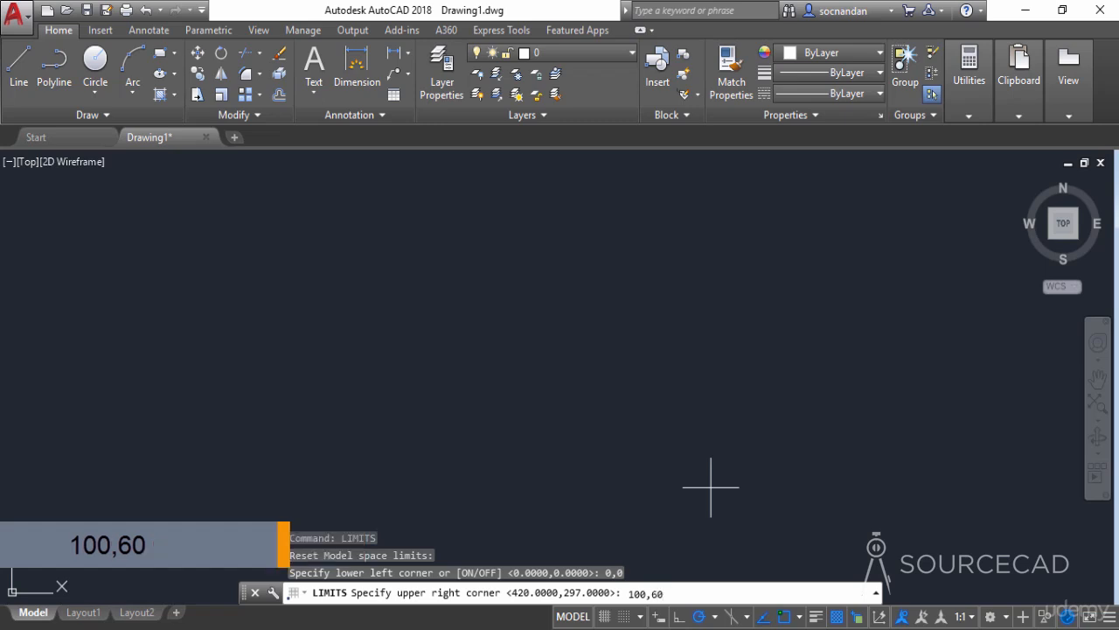
{"action": "key", "text": "Return"}
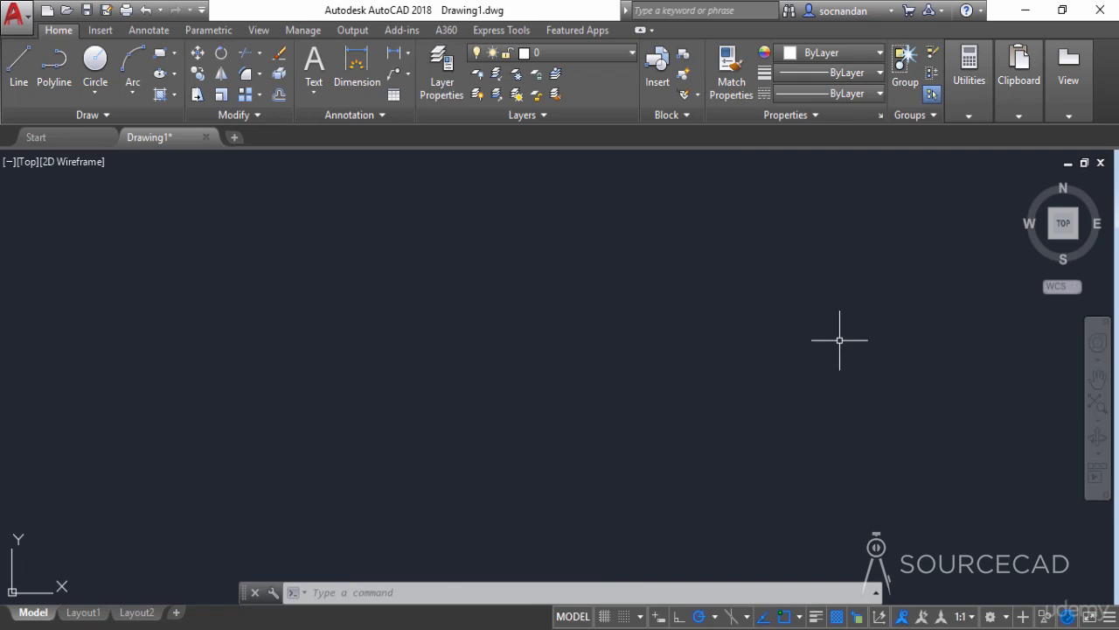
- Zoom to show all of the drawing limits
{"action": "type", "text": "z"}
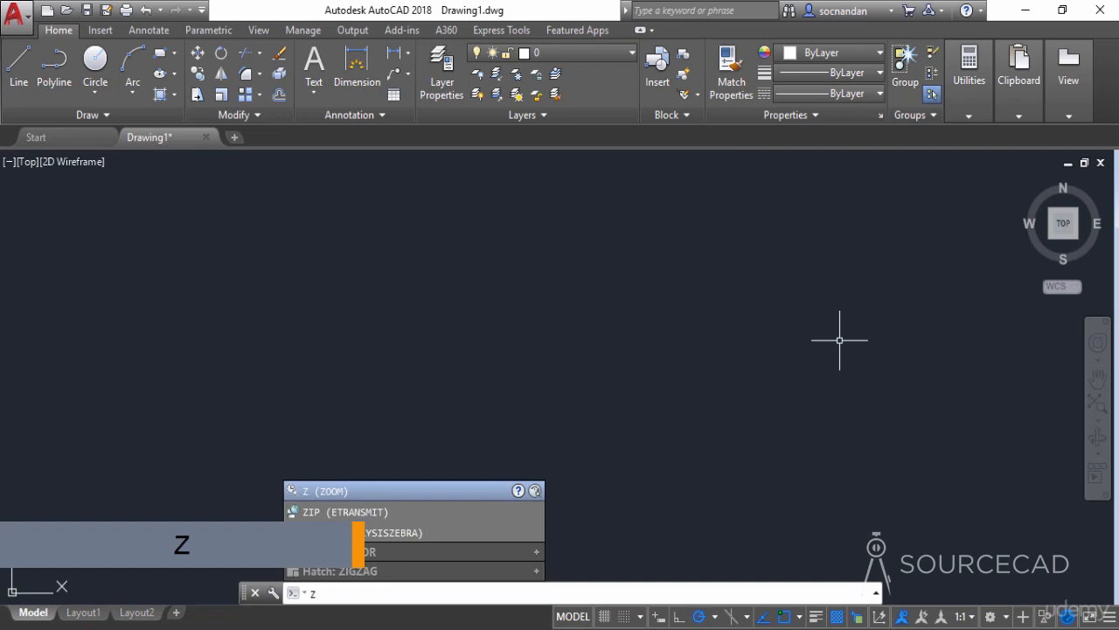
{"action": "key", "text": "Return"}
{"action": "type", "text": "a"}
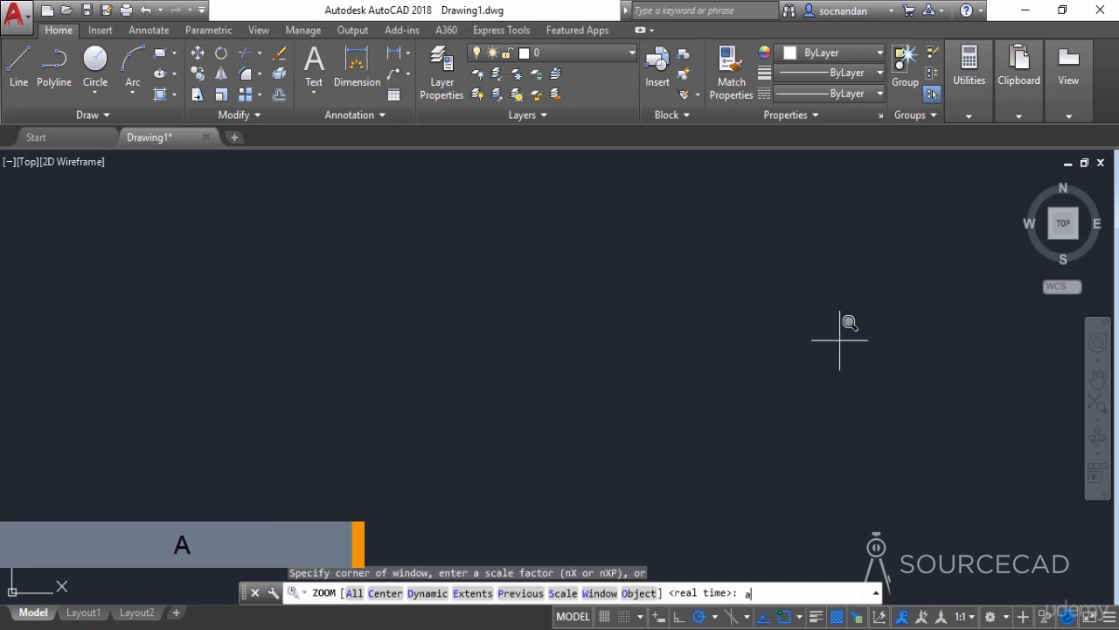
{"action": "key", "text": "Return"}
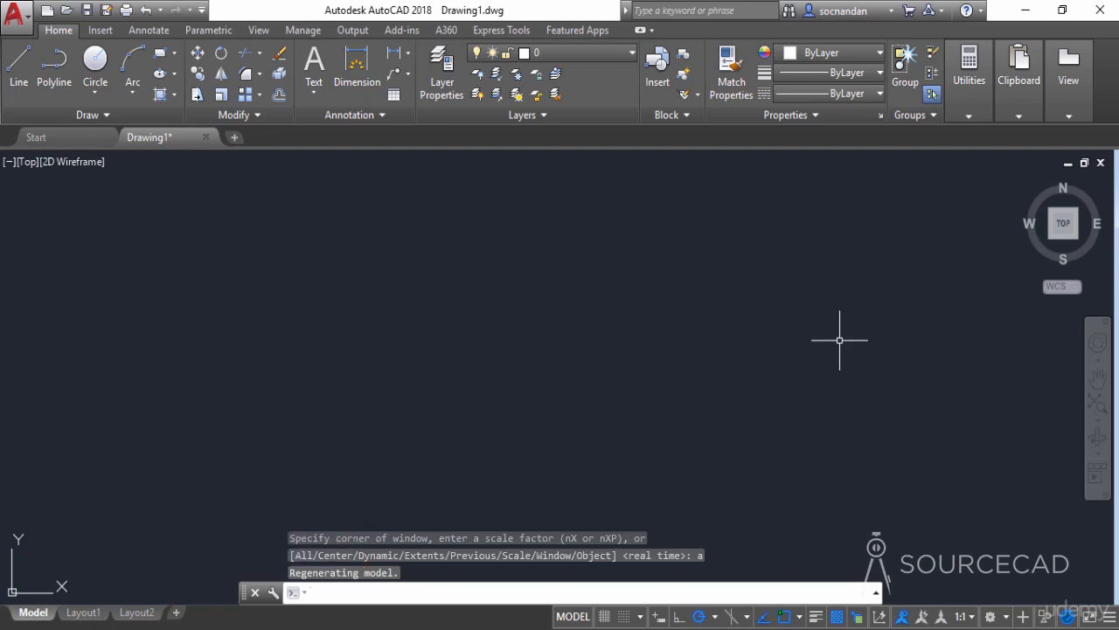
- Draw a vertical test line 60 units long upward from the lower edge of the visible drawing area
{"action": "left_click", "coordinate": [25, 68]}
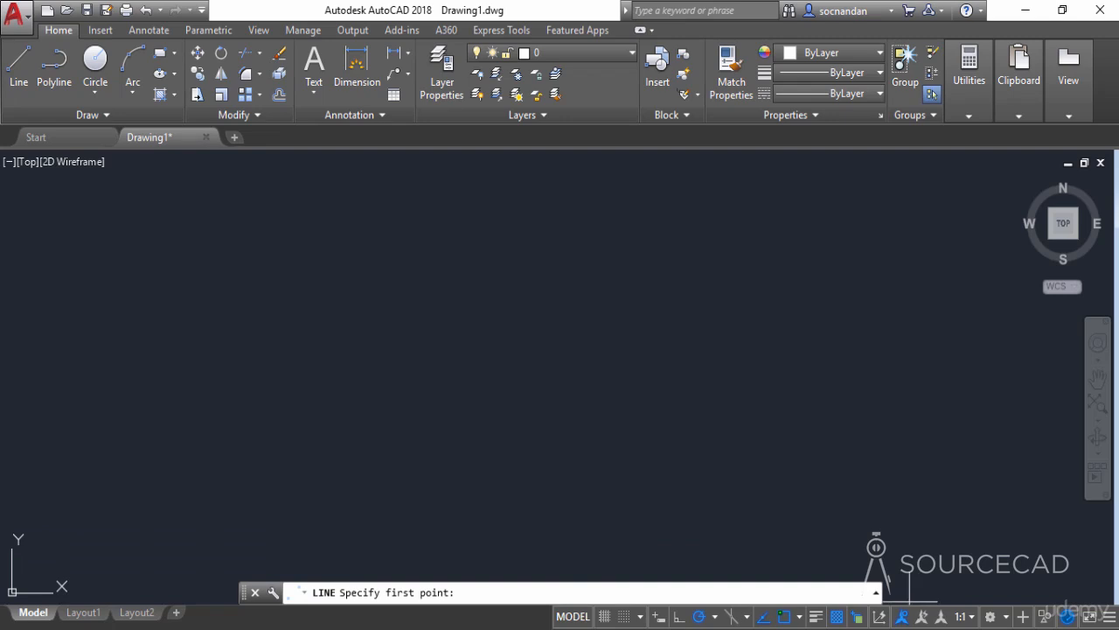
{"action": "left_click", "coordinate": [913, 601]}
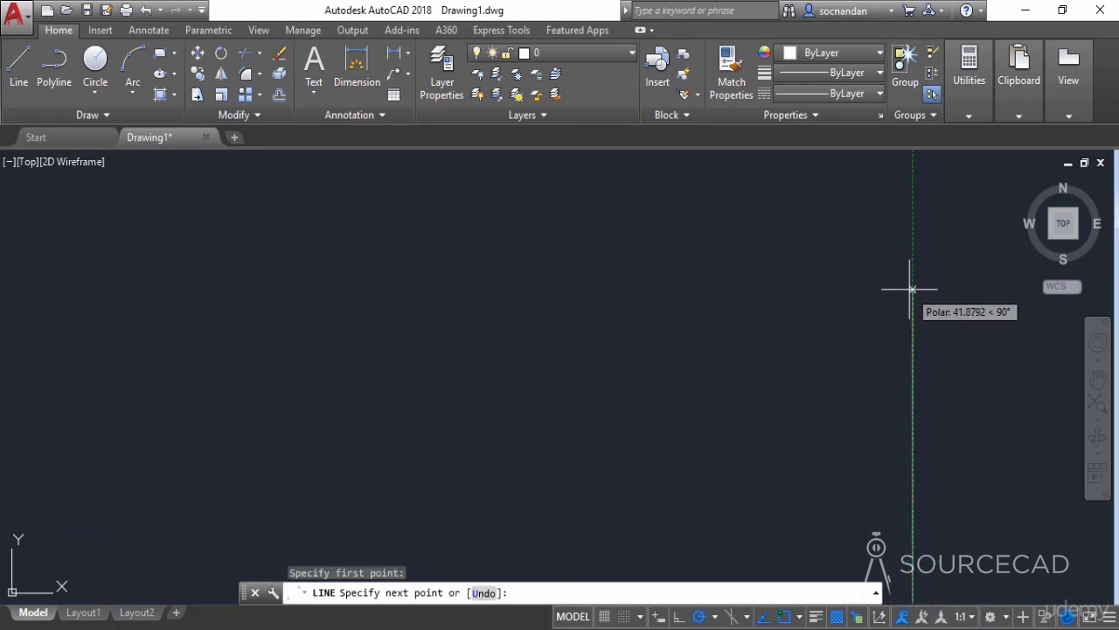
{"action": "type", "text": "60"}
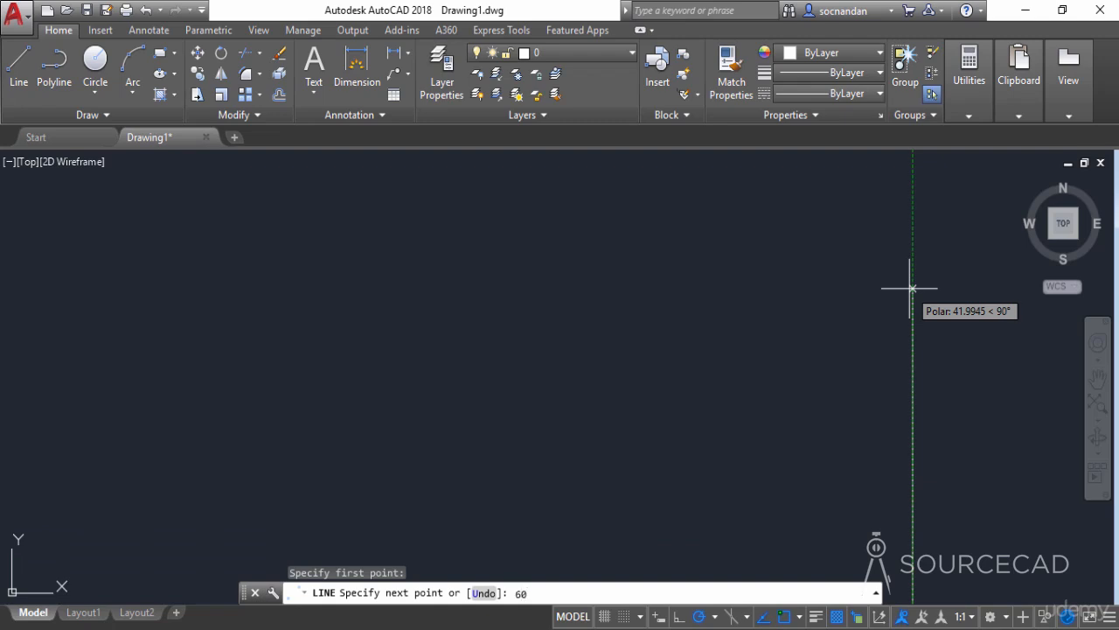
{"action": "key", "text": "Return"}
{"action": "key", "text": "Return"}
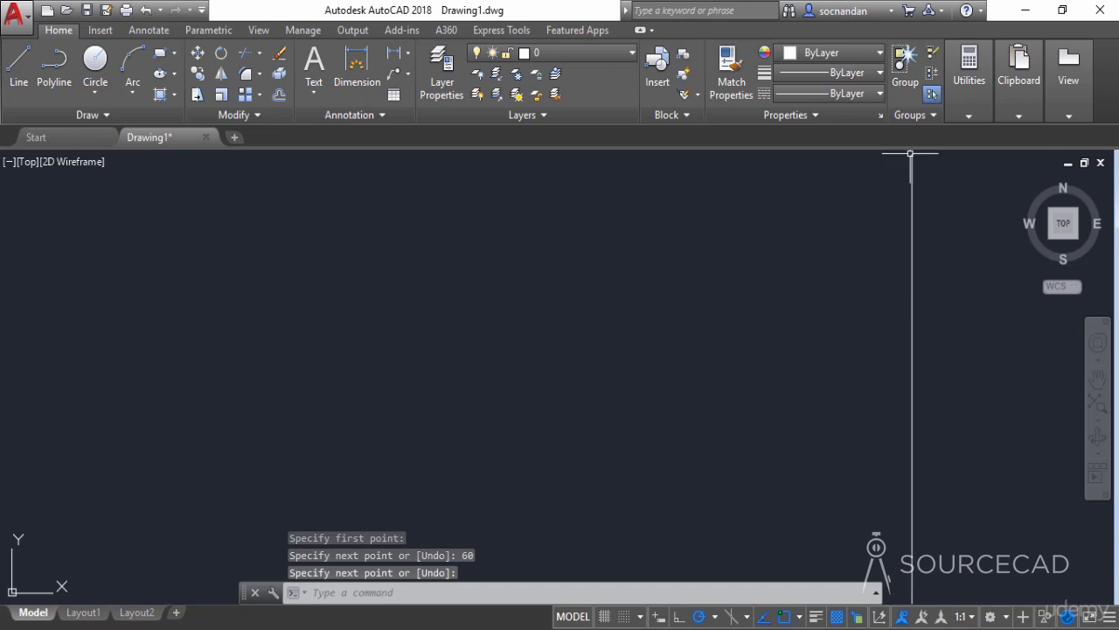
- Erase the vertical test line
{"action": "middle_click_drag", "start_coordinate": [956, 531], "coordinate": [964, 533]}
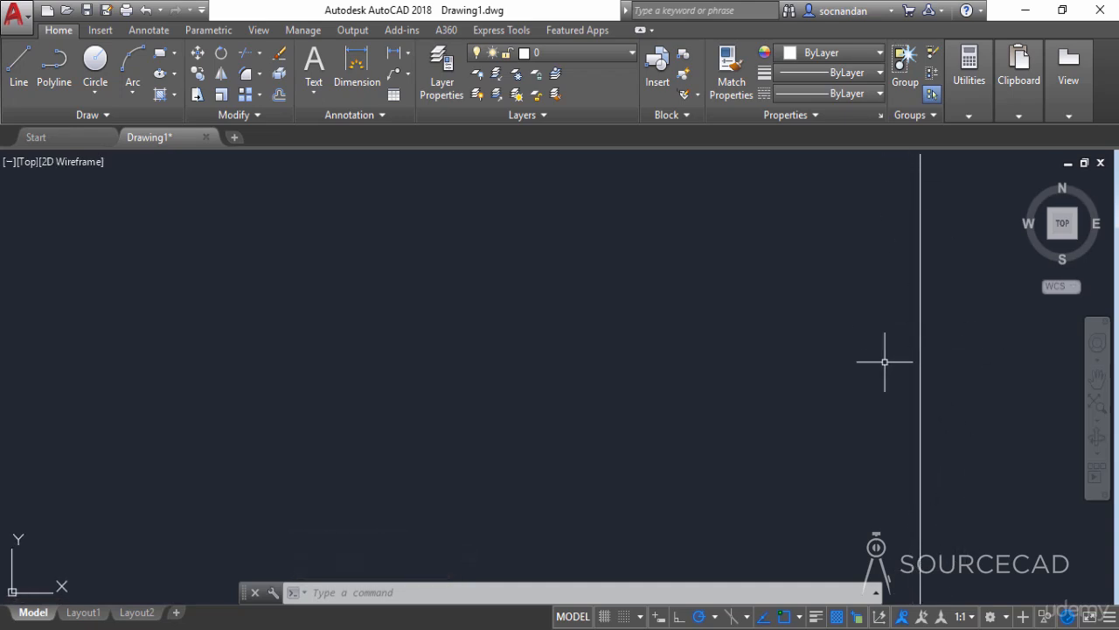
{"action": "left_click", "coordinate": [920, 353]}
{"action": "right_click", "coordinate": [569, 332]}
{"action": "left_click", "coordinate": [599, 312]}
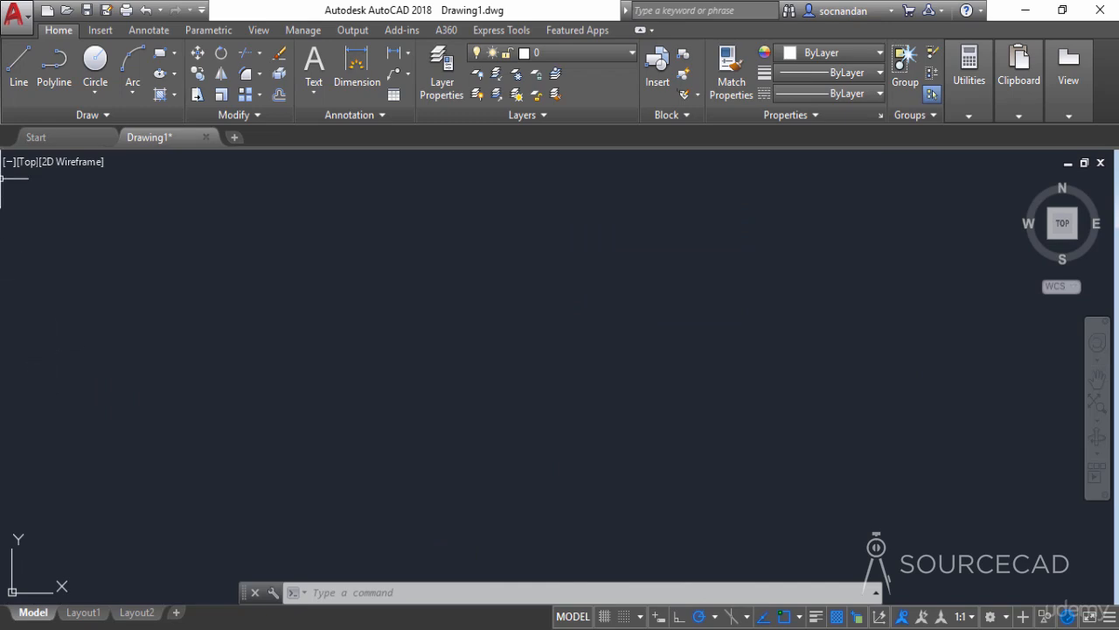
- In the drawing units settings, try the Architectural length type, return it to Decimal and set the length precision to 0.00
{"action": "left_click", "coordinate": [17, 12]}
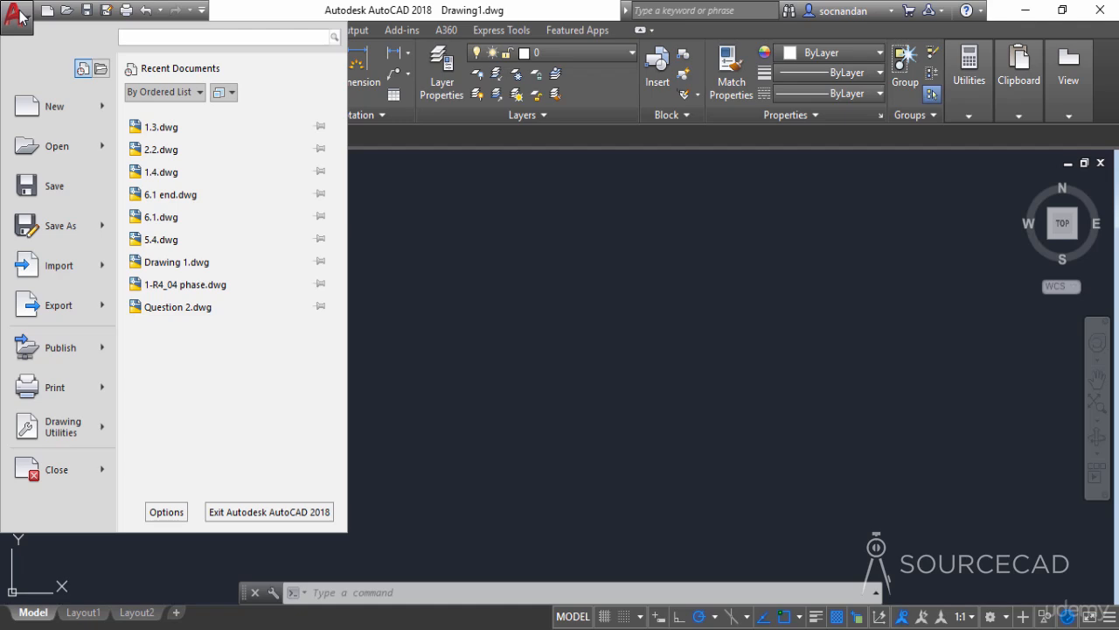
{"action": "mouse_move", "coordinate": [93, 429]}
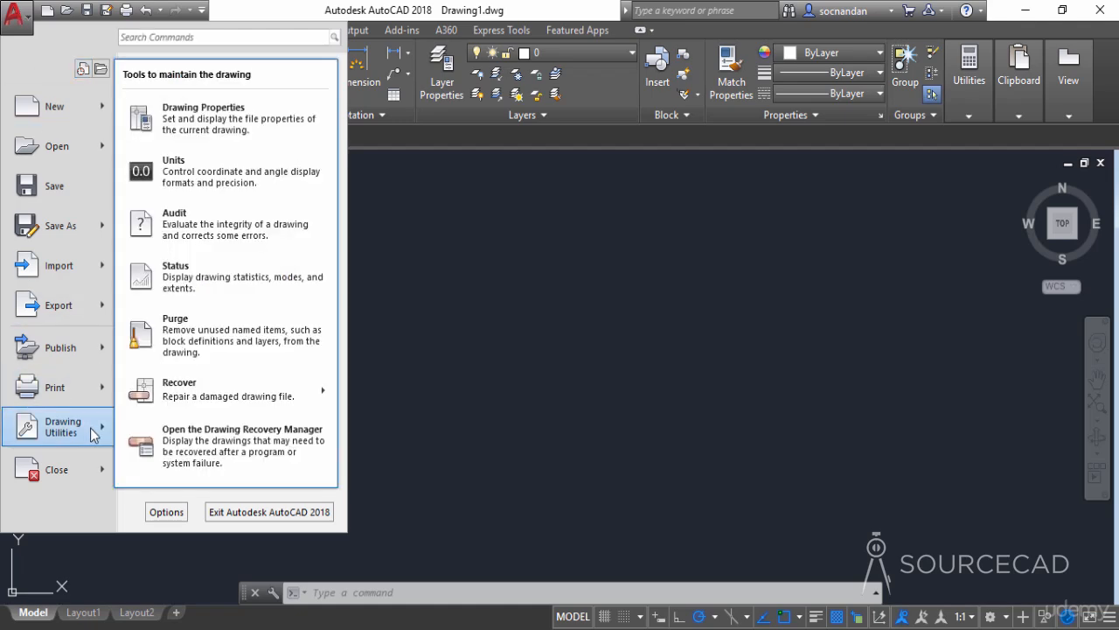
{"action": "left_click", "coordinate": [229, 175]}
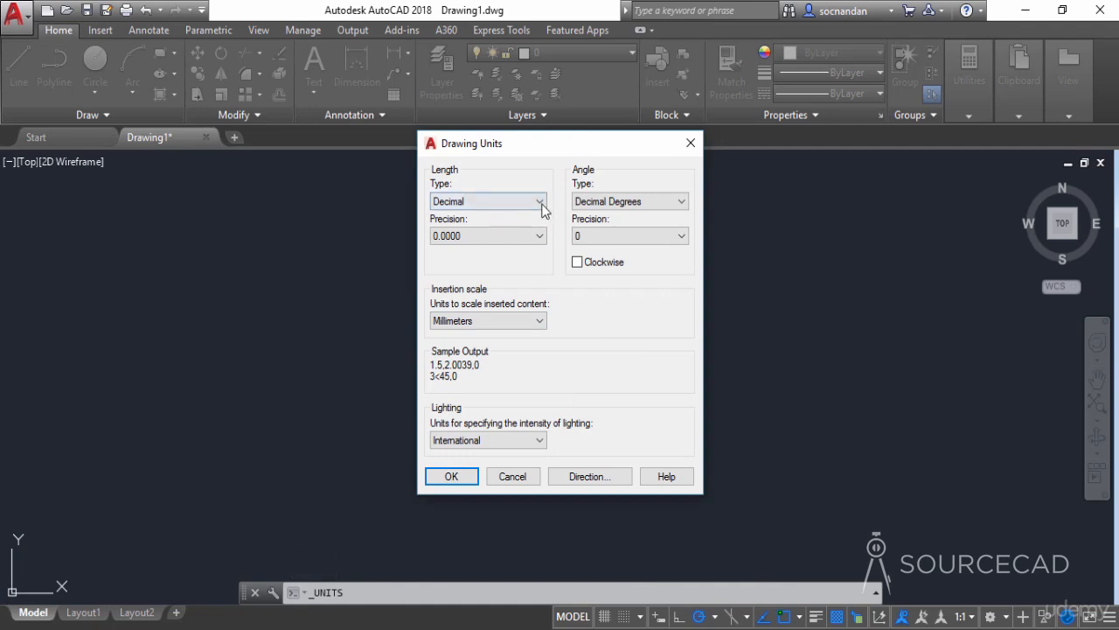
{"action": "left_click", "coordinate": [505, 208]}
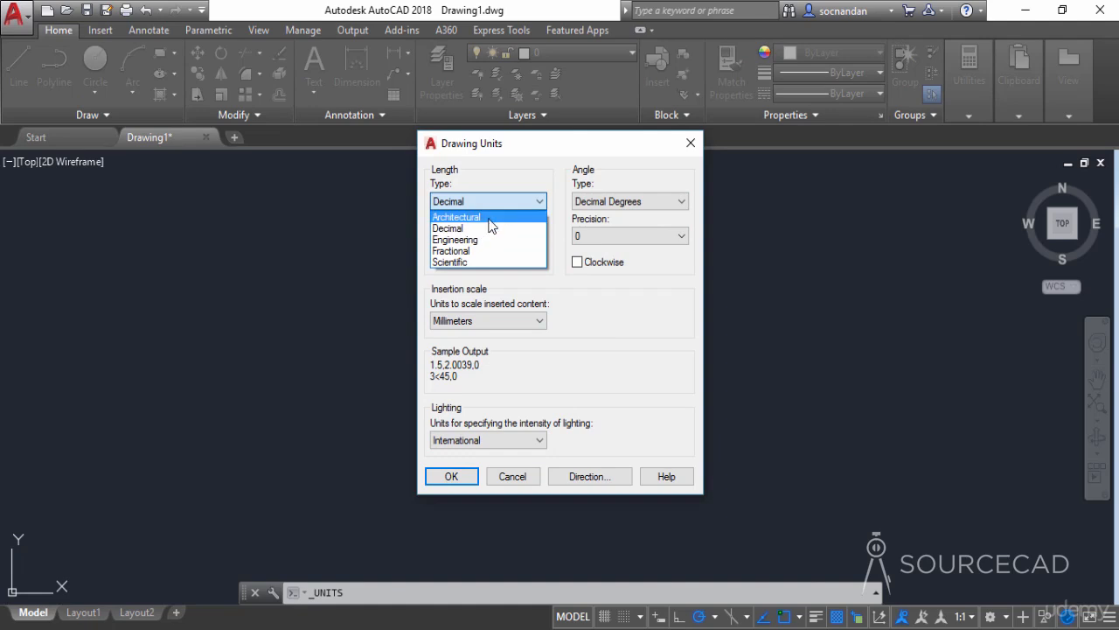
{"action": "left_click", "coordinate": [487, 217]}
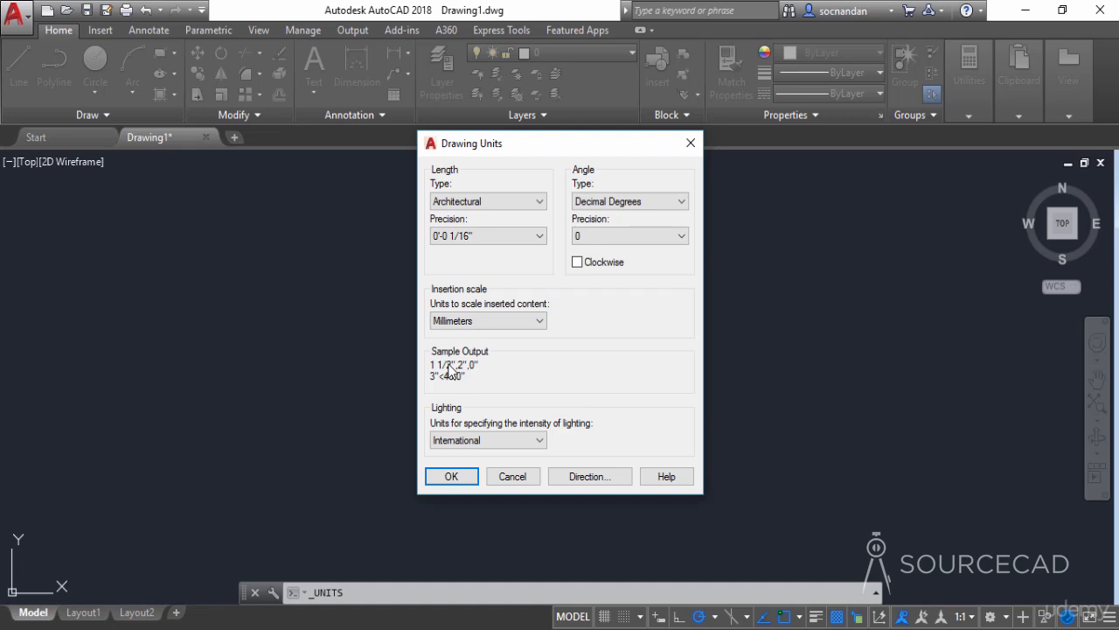
{"action": "left_click", "coordinate": [493, 206]}
{"action": "left_click", "coordinate": [491, 228]}
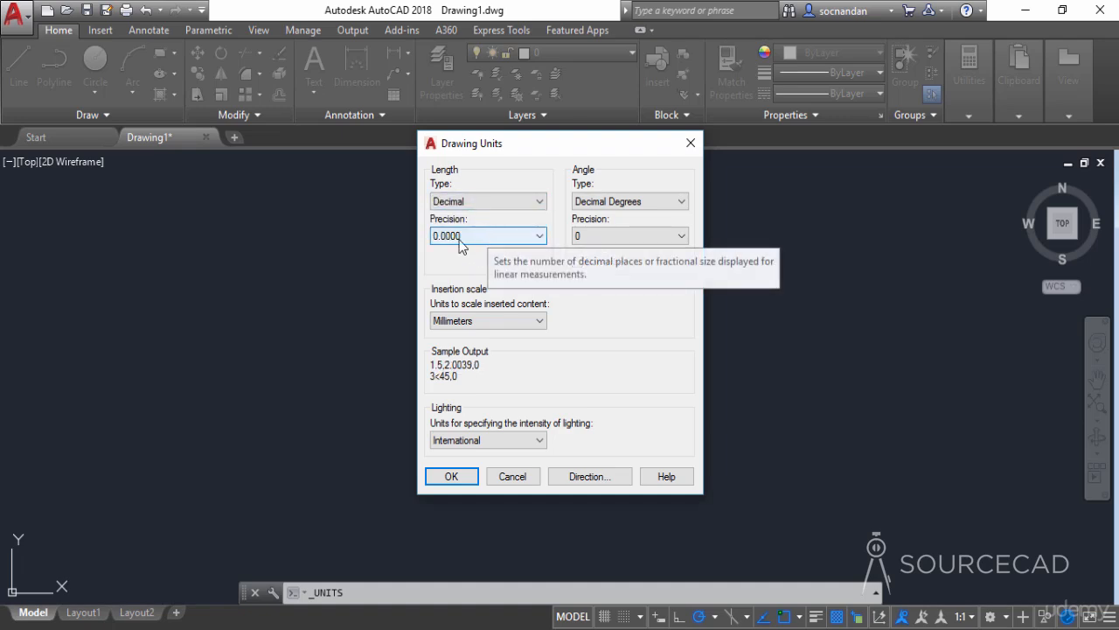
{"action": "left_click", "coordinate": [460, 242]}
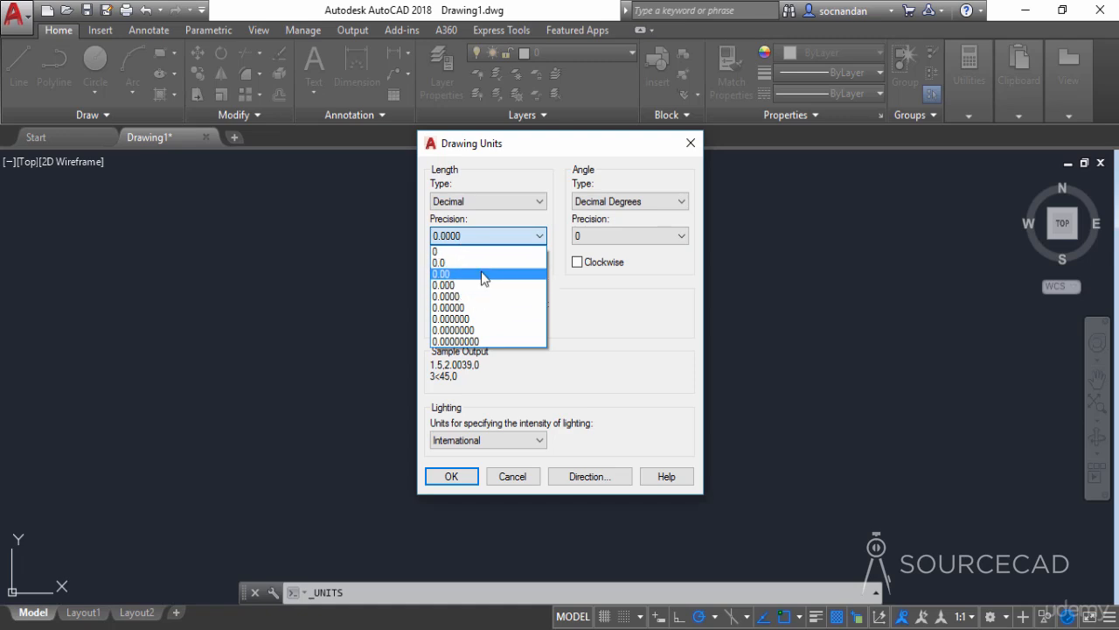
{"action": "left_click", "coordinate": [480, 273]}
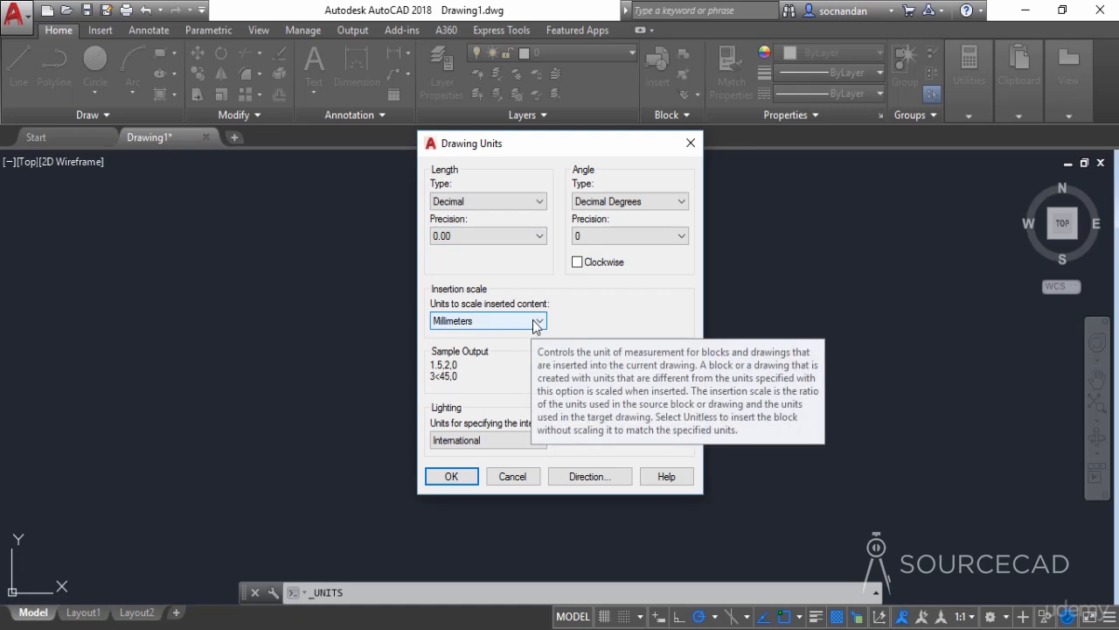
- Try Inches as the insertion scale unit, and set it back to Millimeters
{"action": "left_click", "coordinate": [473, 323]}
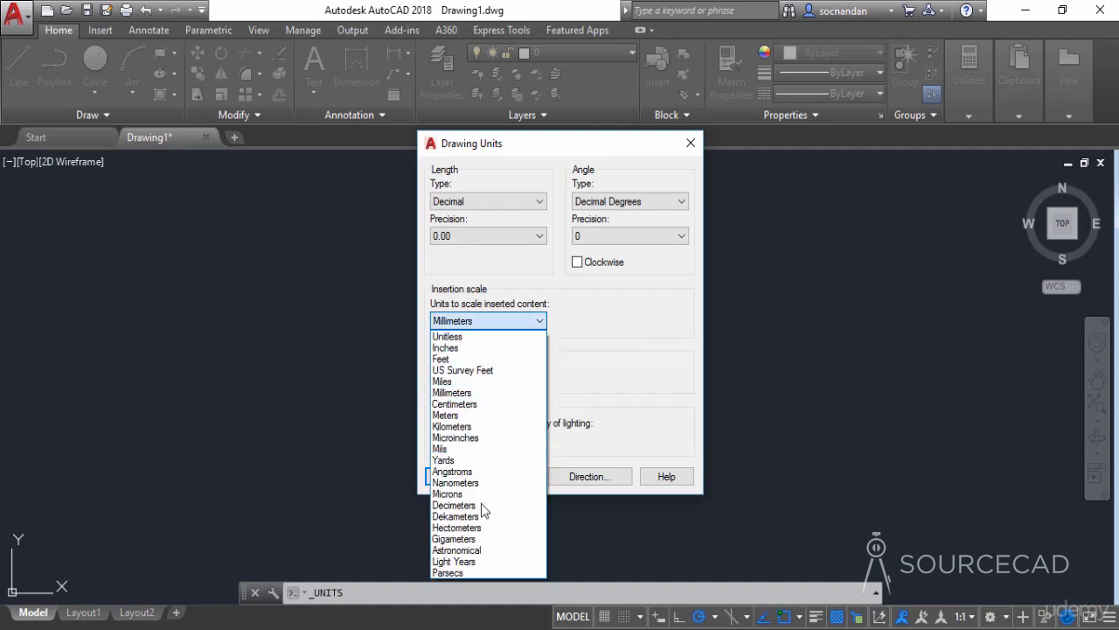
{"action": "left_click", "coordinate": [488, 348]}
{"action": "left_click", "coordinate": [490, 323]}
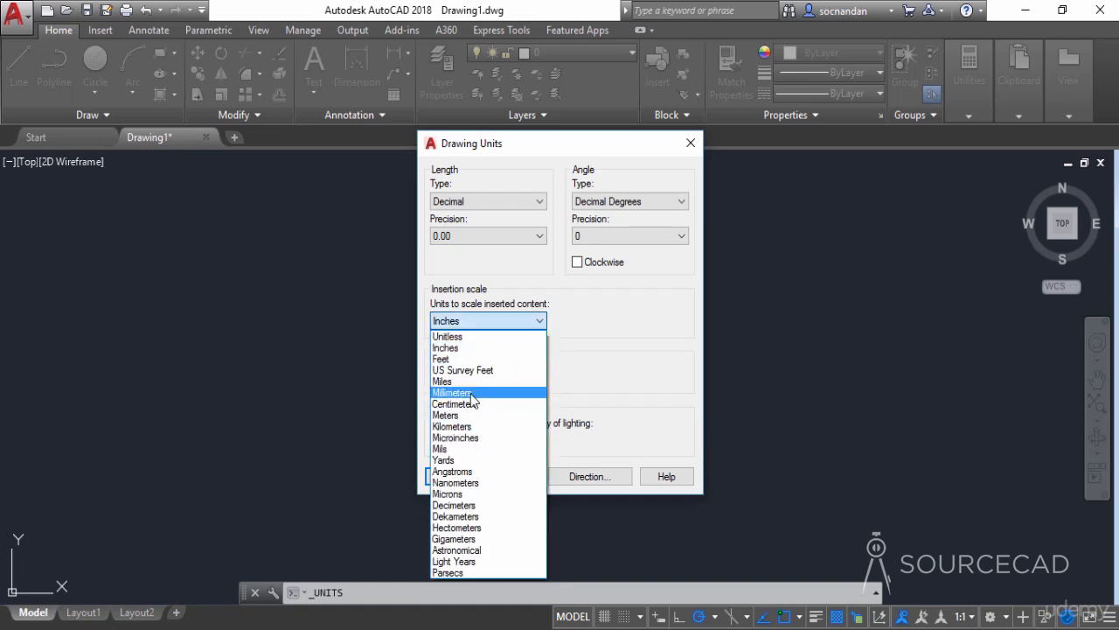
{"action": "left_click", "coordinate": [471, 395]}
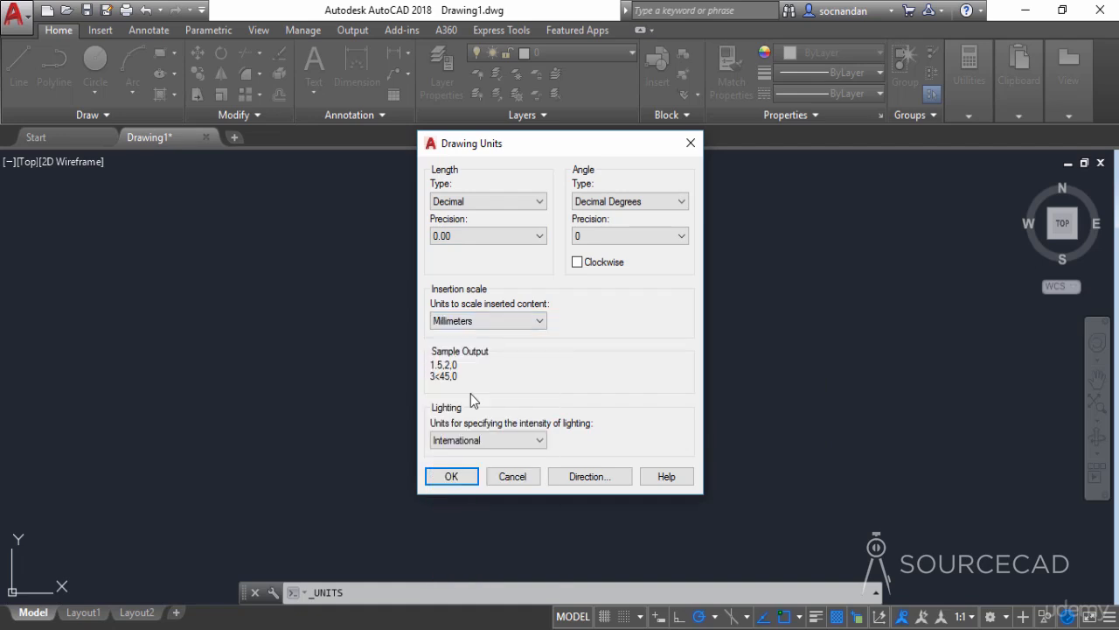
- Keep the angle type as Decimal Degrees and set the angle precision to 0.00
{"action": "left_click", "coordinate": [629, 204]}
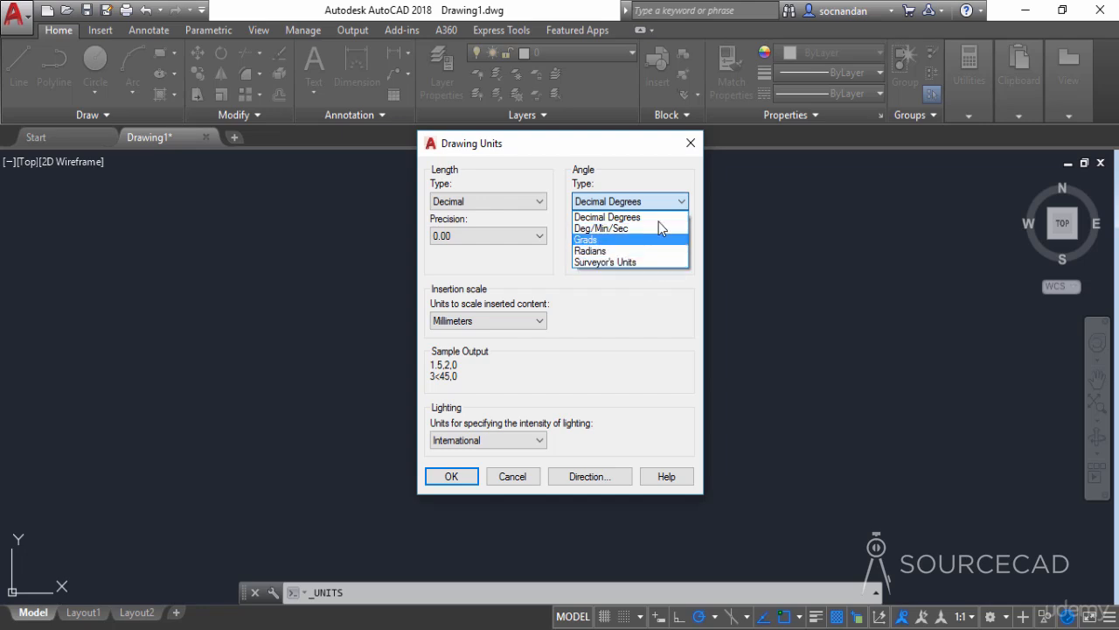
{"action": "left_click", "coordinate": [660, 217]}
{"action": "left_click", "coordinate": [659, 234]}
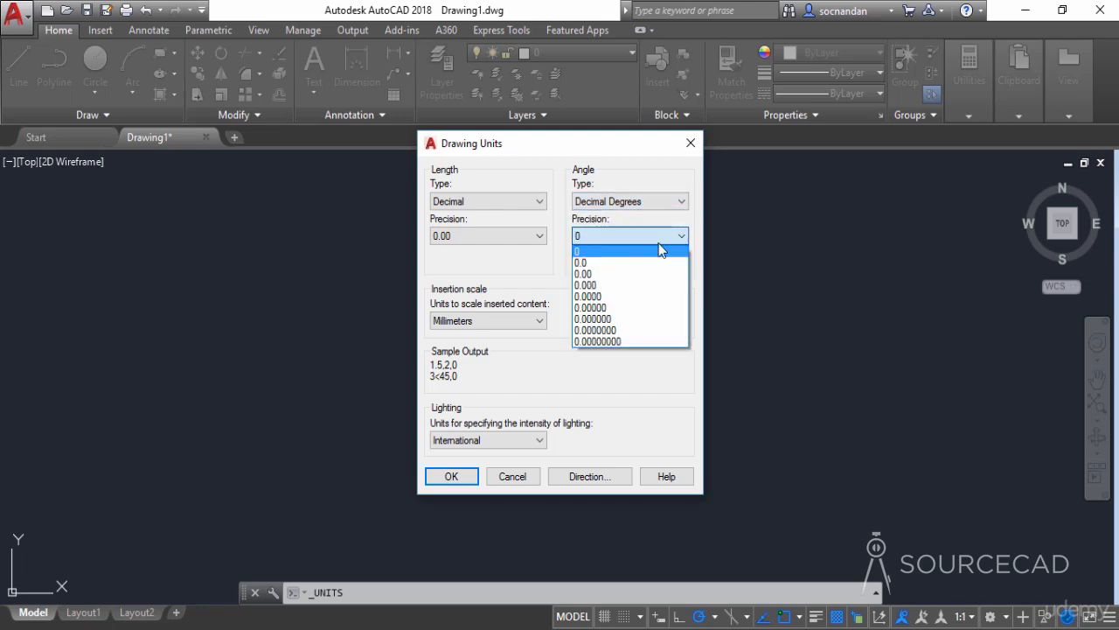
{"action": "left_click", "coordinate": [653, 275]}
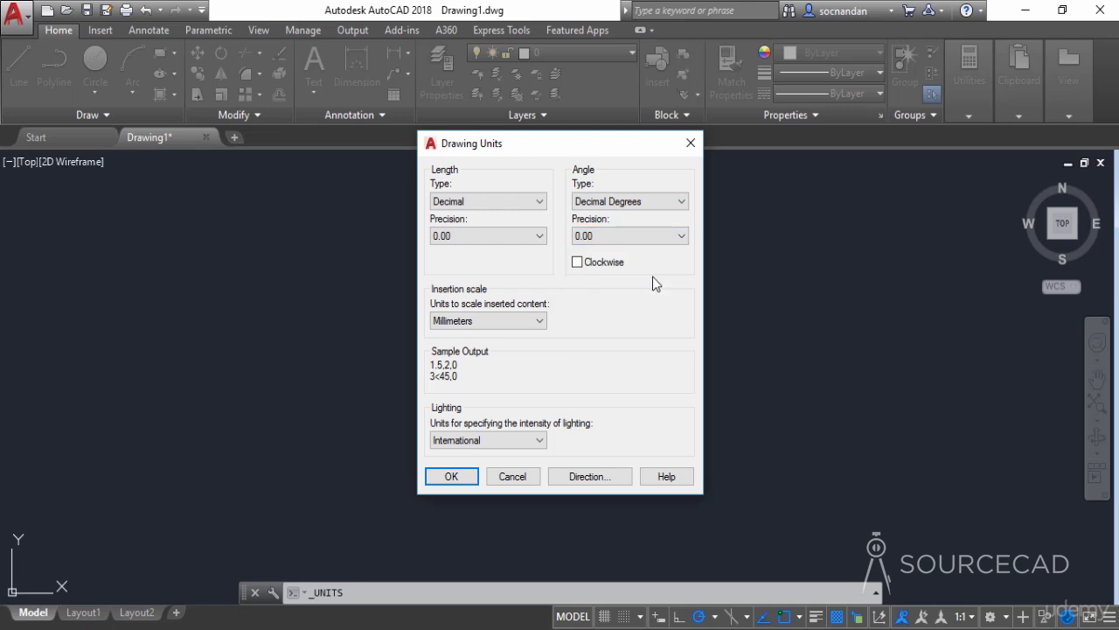
- Try clockwise angle measurement, leave it switched off and accept the drawing units
{"action": "left_click", "coordinate": [578, 264]}
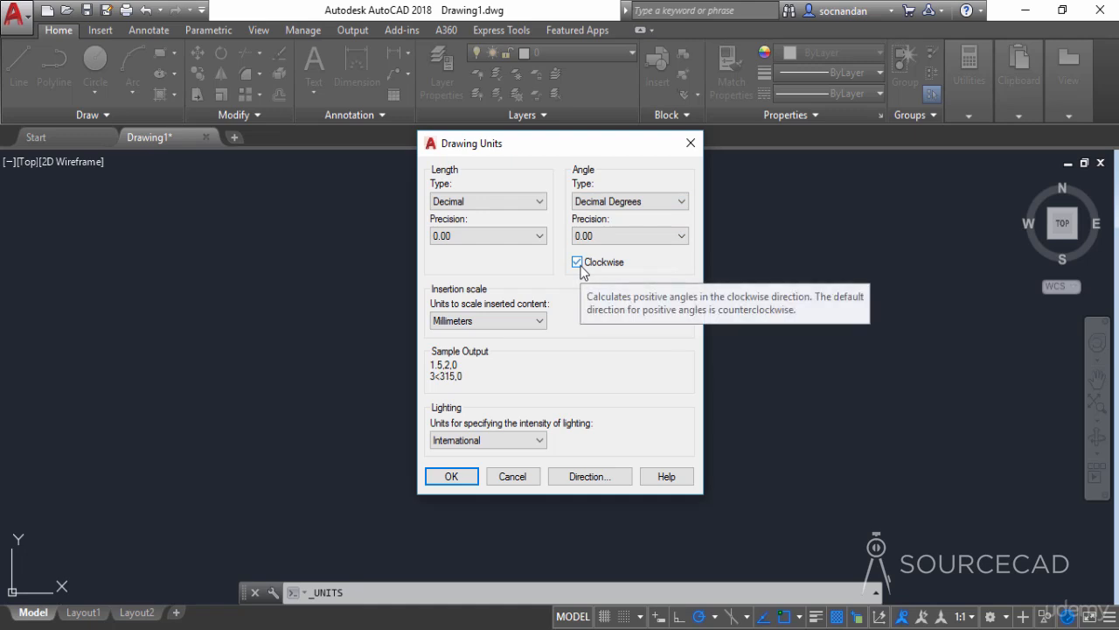
{"action": "left_click", "coordinate": [578, 262]}
{"action": "left_click", "coordinate": [579, 263]}
{"action": "left_click", "coordinate": [578, 263]}
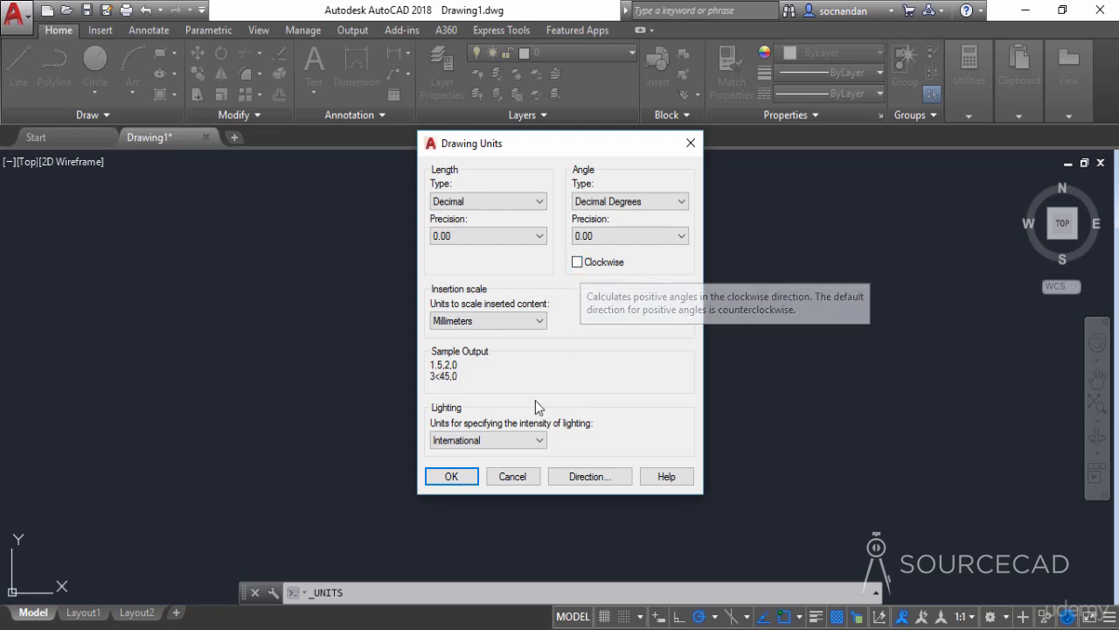
{"action": "left_click", "coordinate": [451, 476]}
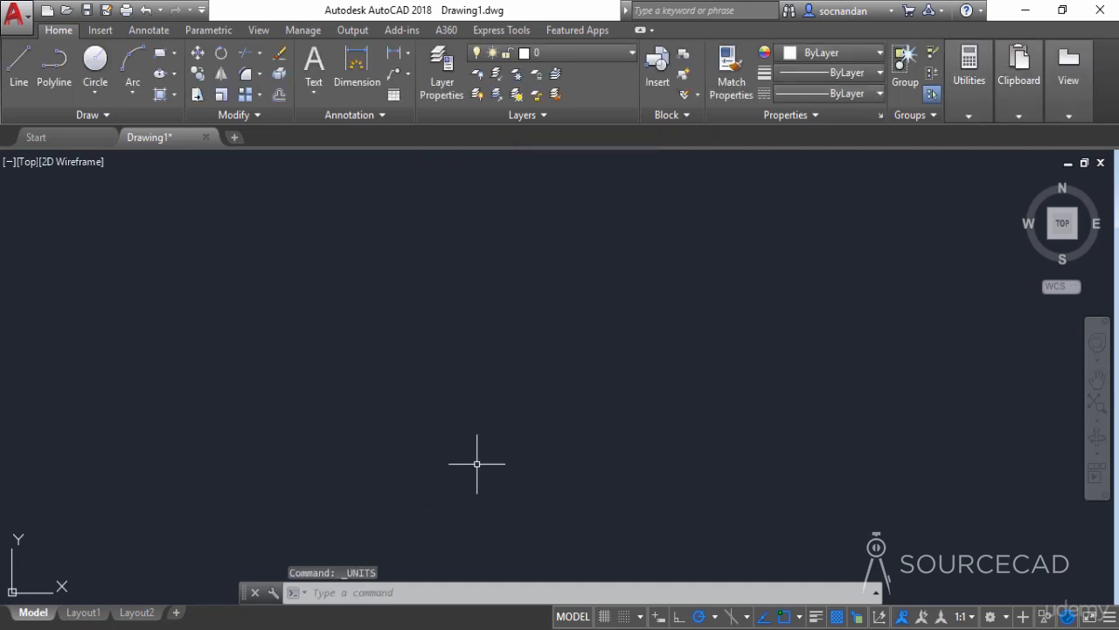